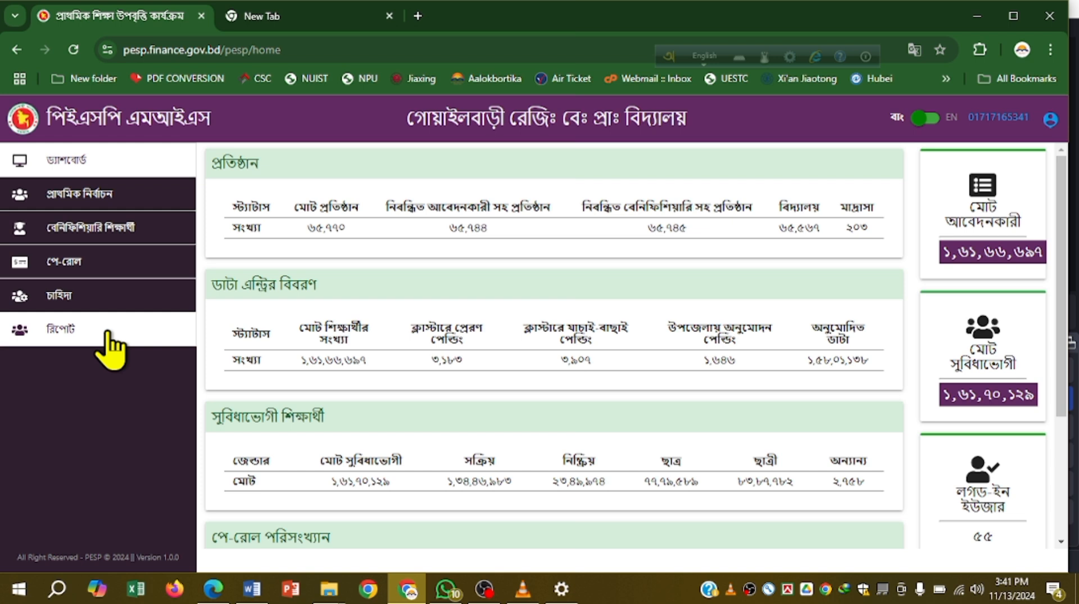
- Open the ডিসবার্সমেন্ট রিপোর্ট (disbursement report) form and set the report type to পেমেন্ট সারসংক্ষেপ প্রতিবেদন (payment summary report)
{"action": "left_click", "coordinate": [108, 336]}
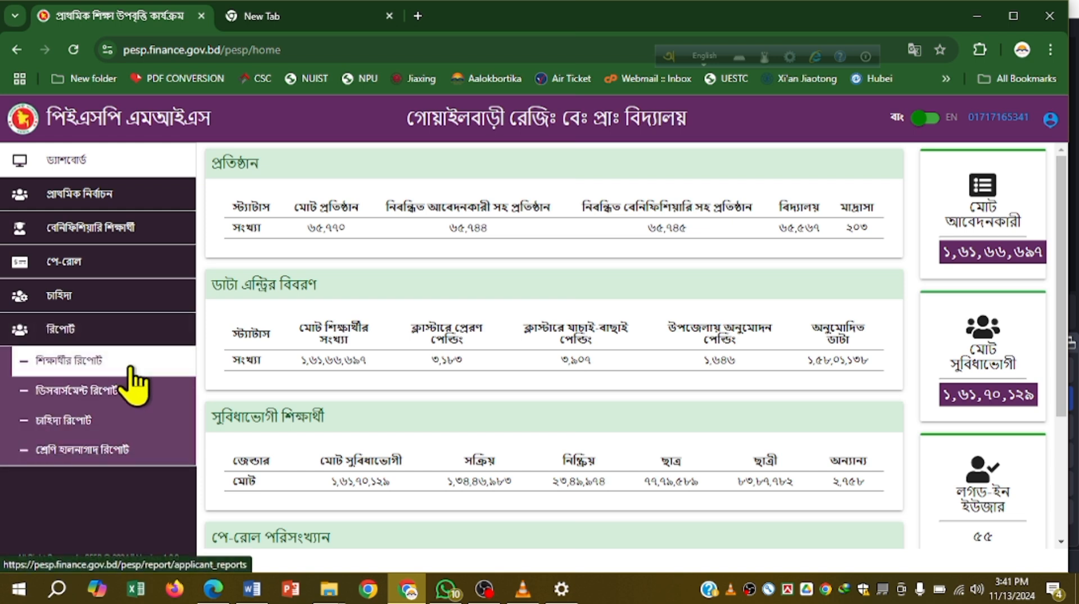
{"action": "left_click", "coordinate": [134, 397]}
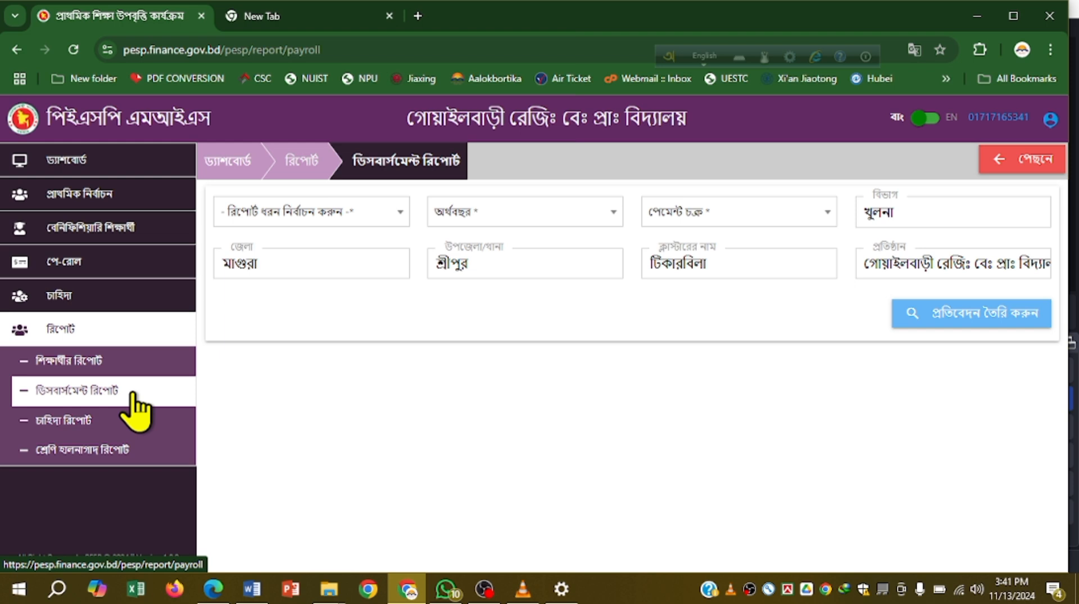
{"action": "left_click", "coordinate": [388, 218]}
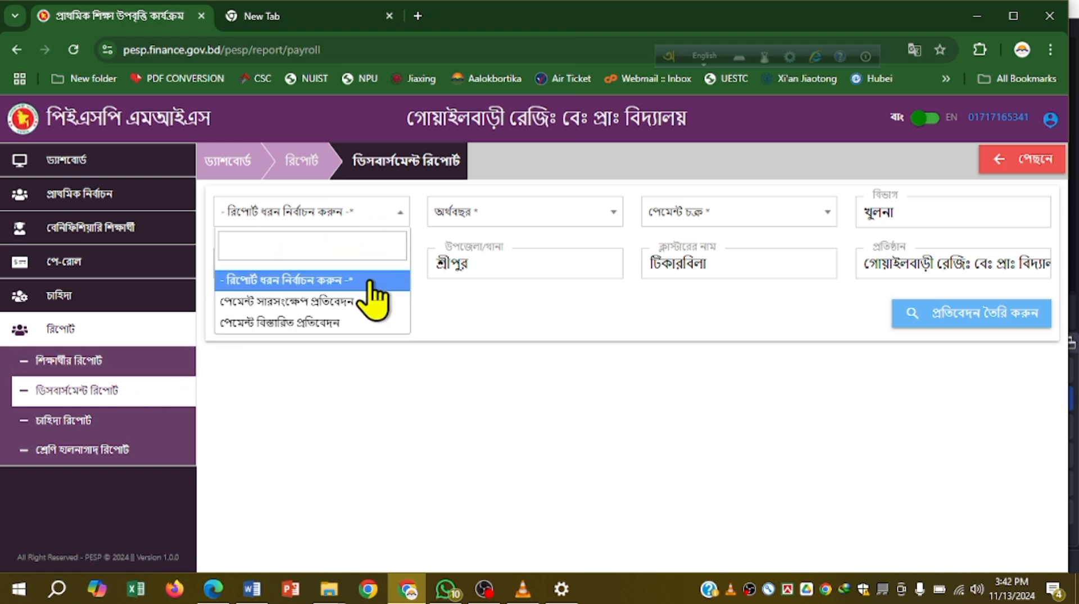
{"action": "left_click", "coordinate": [314, 301]}
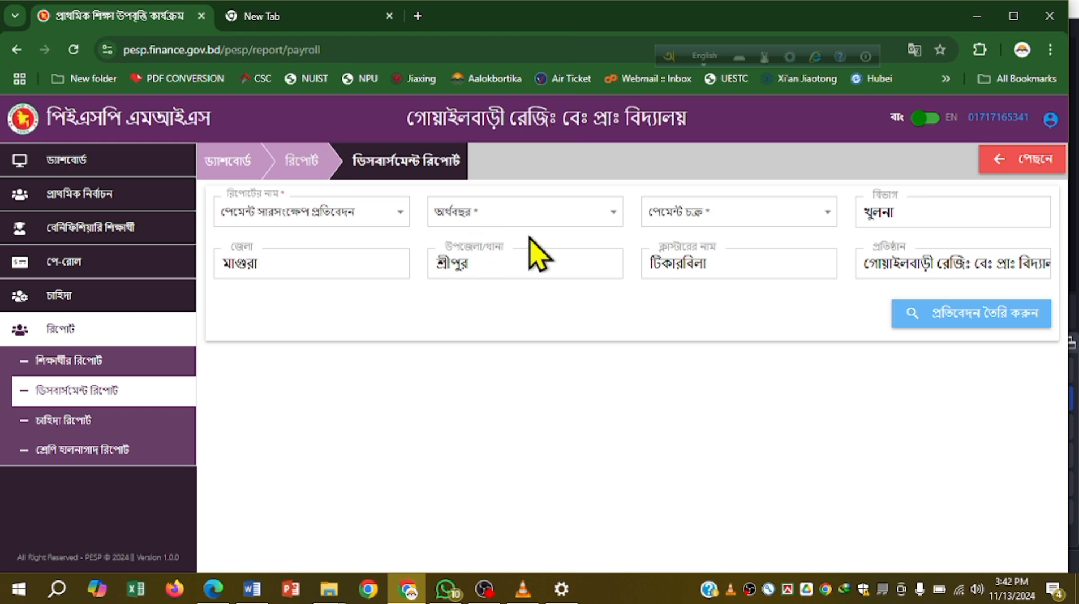
- Generate the payment summary report for fiscal year ২০২১-২২, payment cycle জুলাই/২১-ডিসেম্বর/২১, and review its failed EFT columns and totals
{"action": "left_click", "coordinate": [559, 219]}
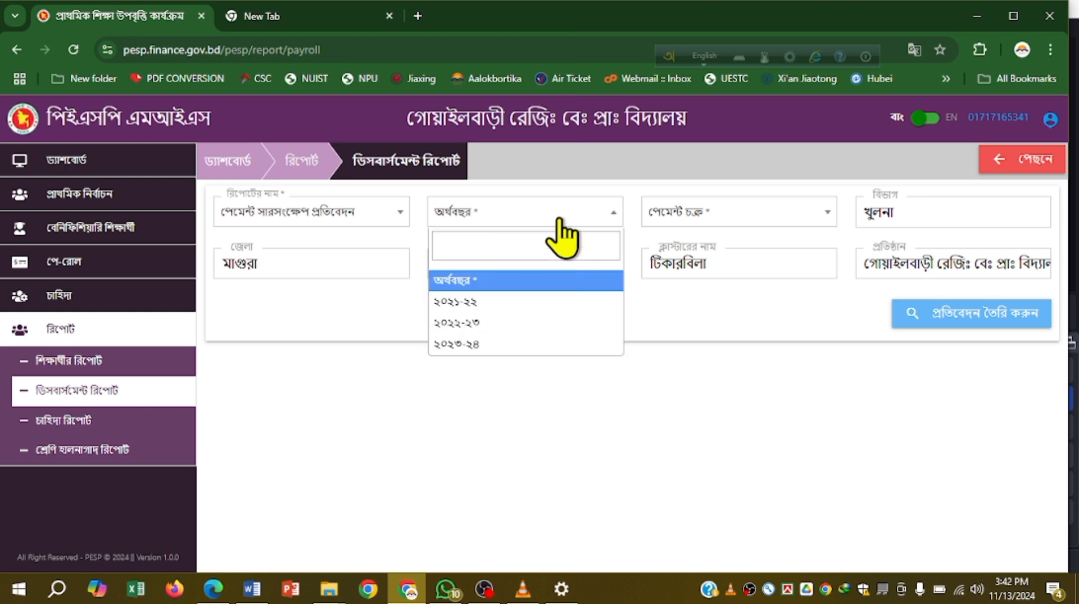
{"action": "left_click", "coordinate": [512, 302]}
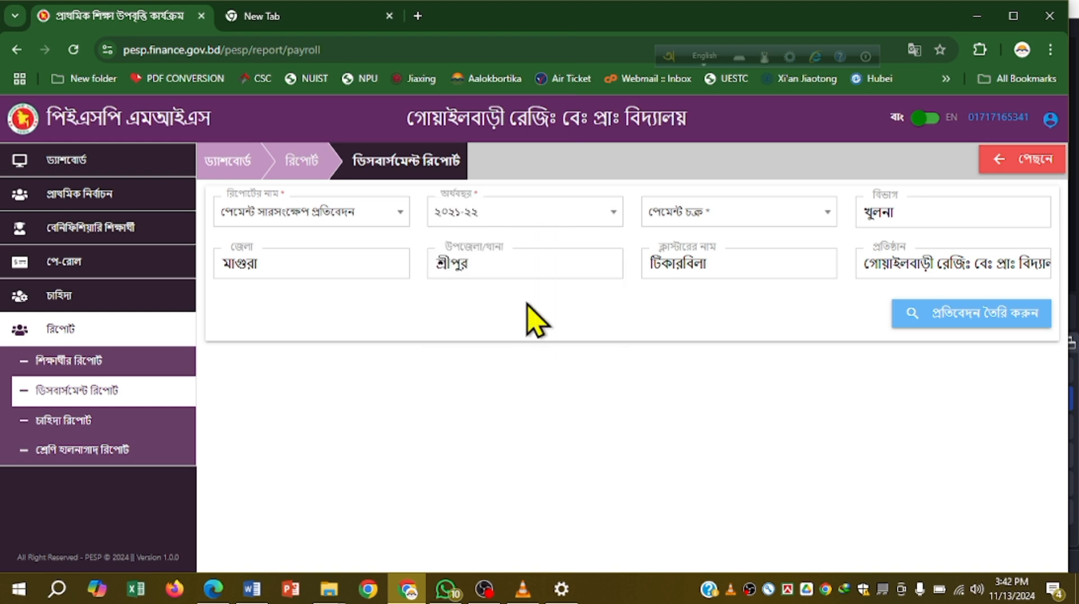
{"action": "left_click", "coordinate": [792, 220]}
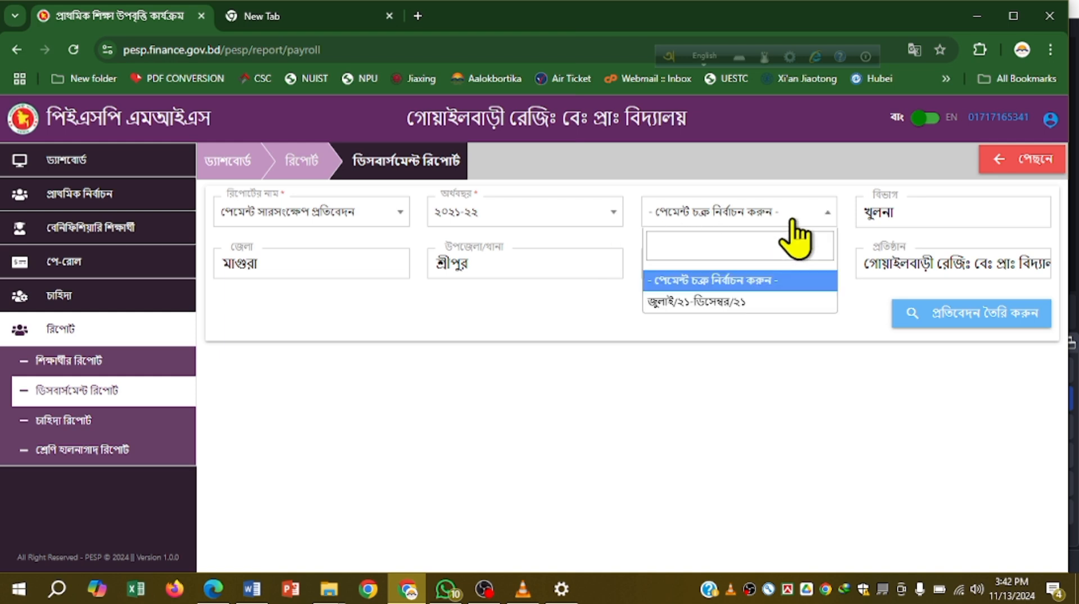
{"action": "left_click", "coordinate": [765, 304]}
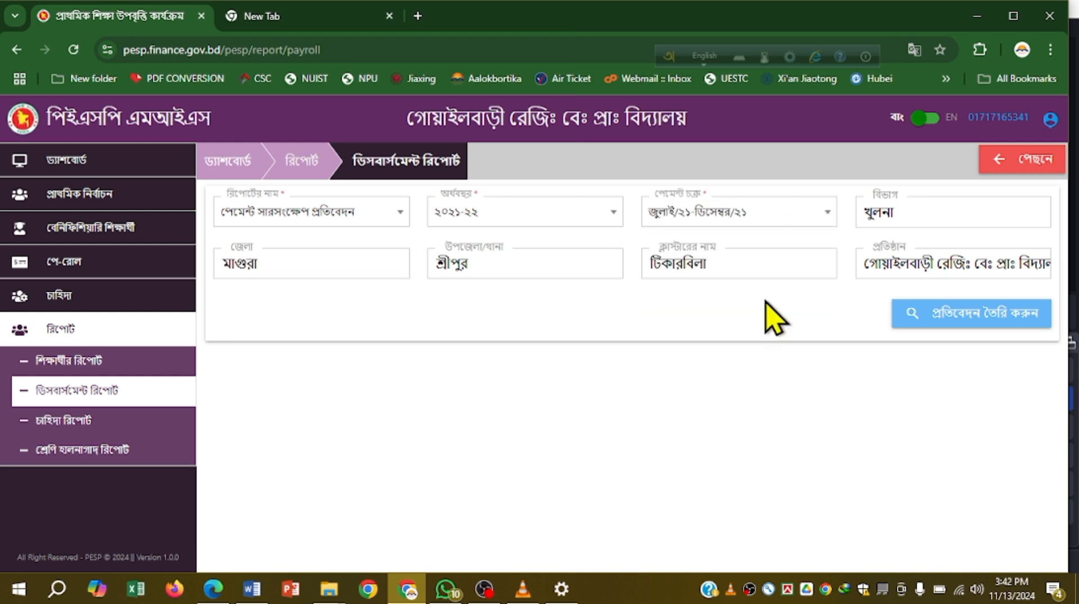
{"action": "left_click", "coordinate": [989, 330]}
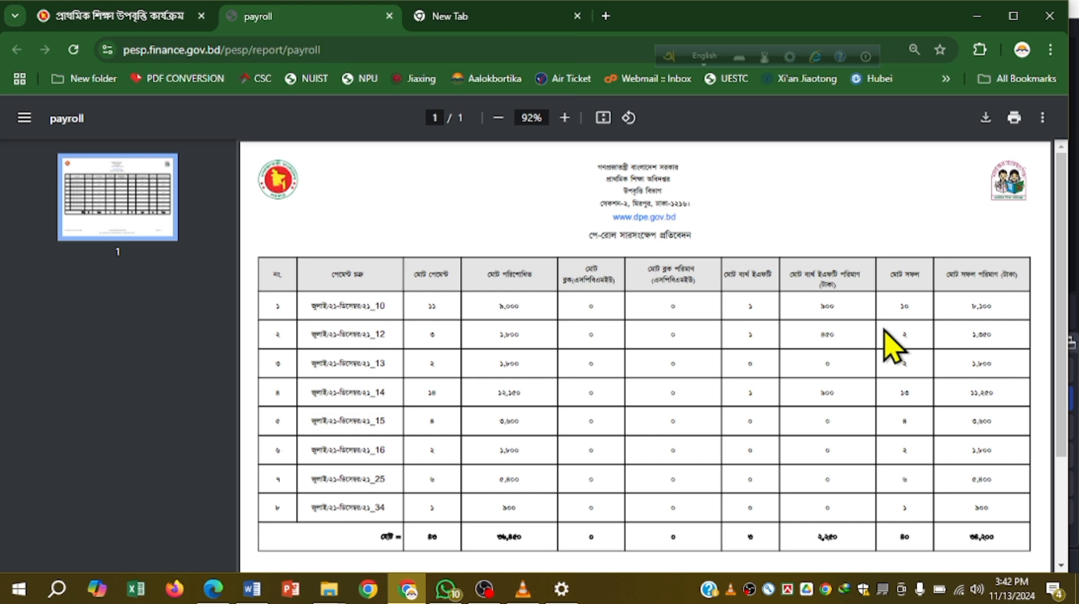
{"action": "scroll", "coordinate": [892, 346], "scroll_direction": "down", "scroll_amount": 3}
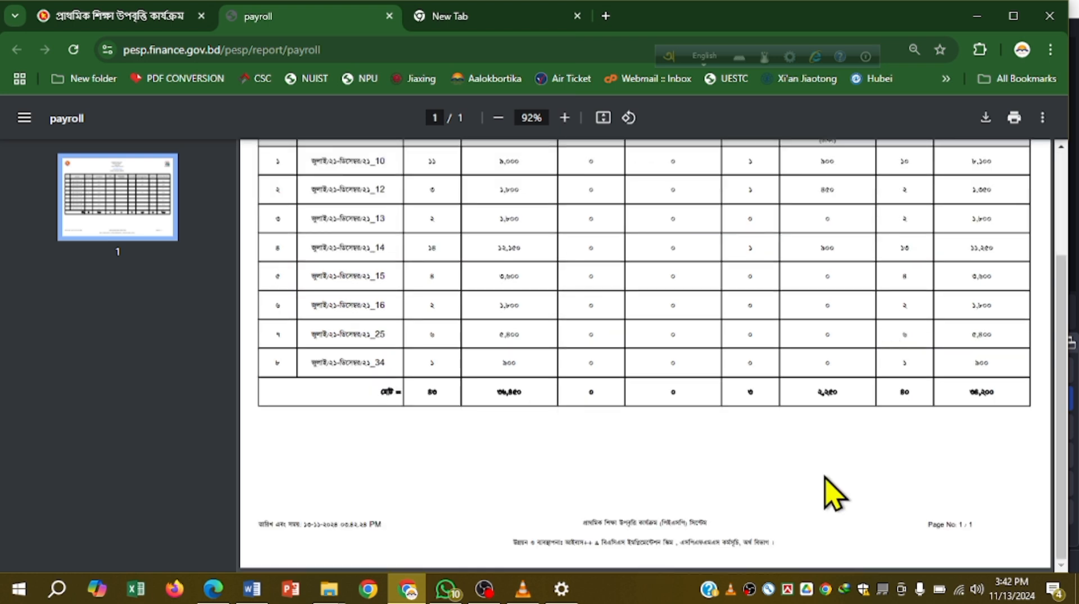
{"action": "scroll", "coordinate": [792, 452], "scroll_direction": "up", "scroll_amount": 2}
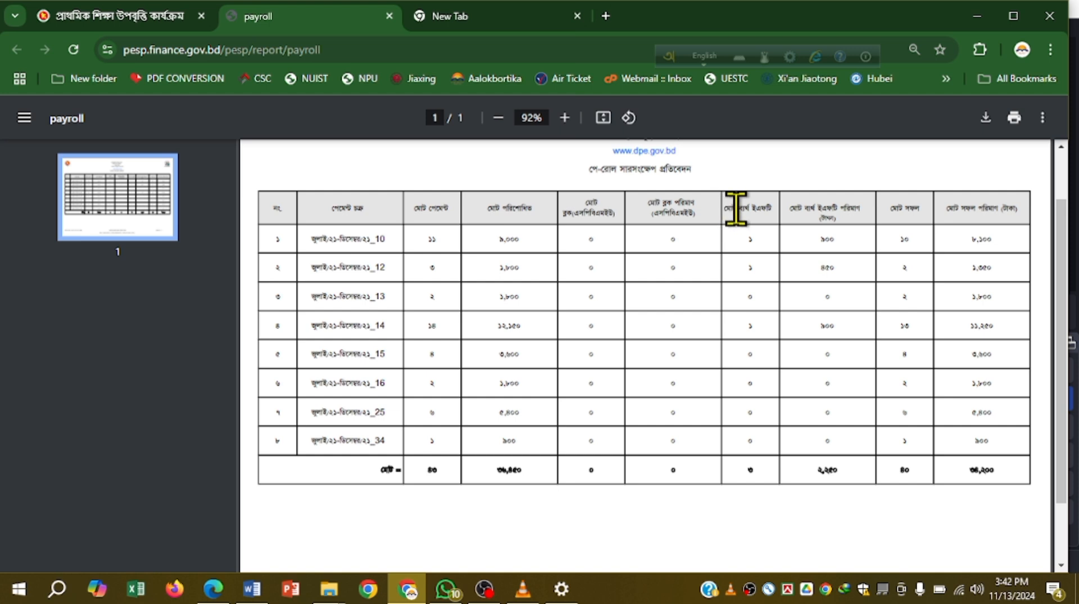
{"action": "scroll", "coordinate": [754, 229], "scroll_direction": "down", "scroll_amount": 2}
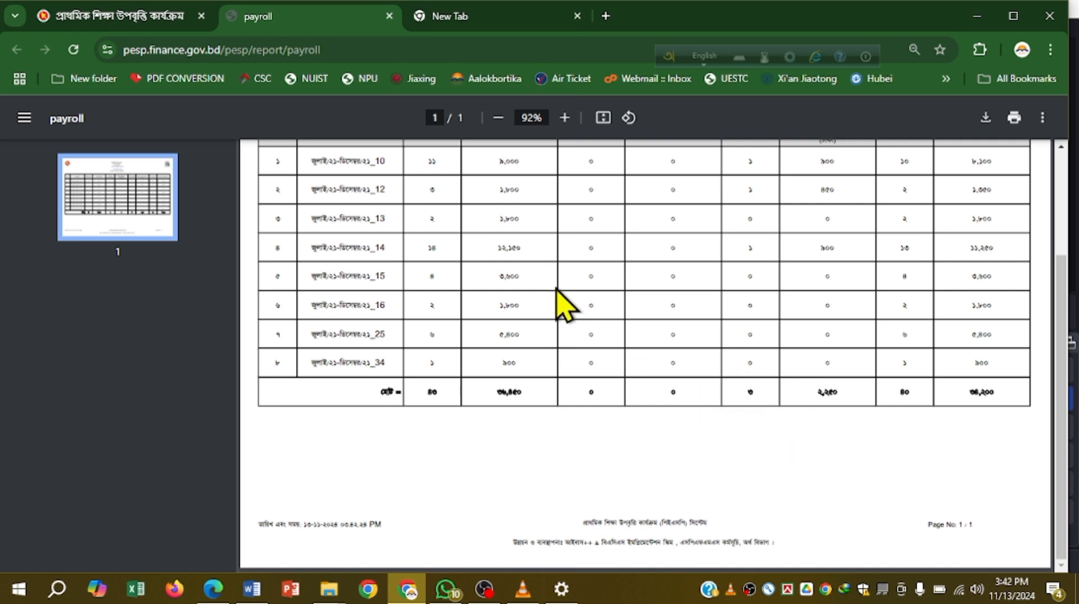
{"action": "scroll", "coordinate": [568, 278], "scroll_direction": "up", "scroll_amount": 3}
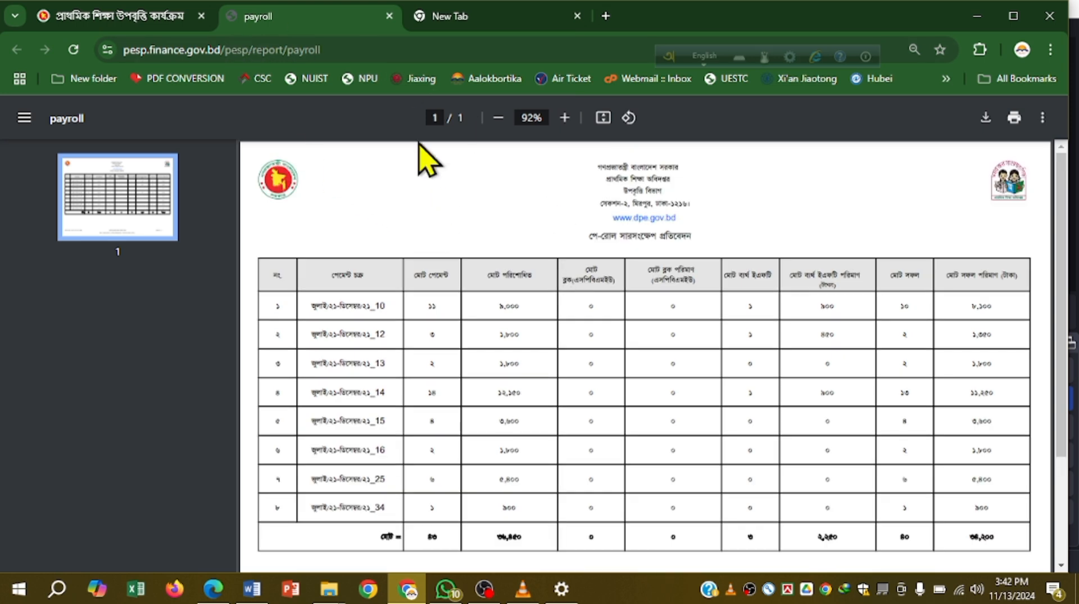
- Return to the disbursement report form and generate the summary for fiscal year ২০২২-২৩, payment cycle জানুয়ারী/২২-জুন/২২
{"action": "left_click", "coordinate": [149, 26]}
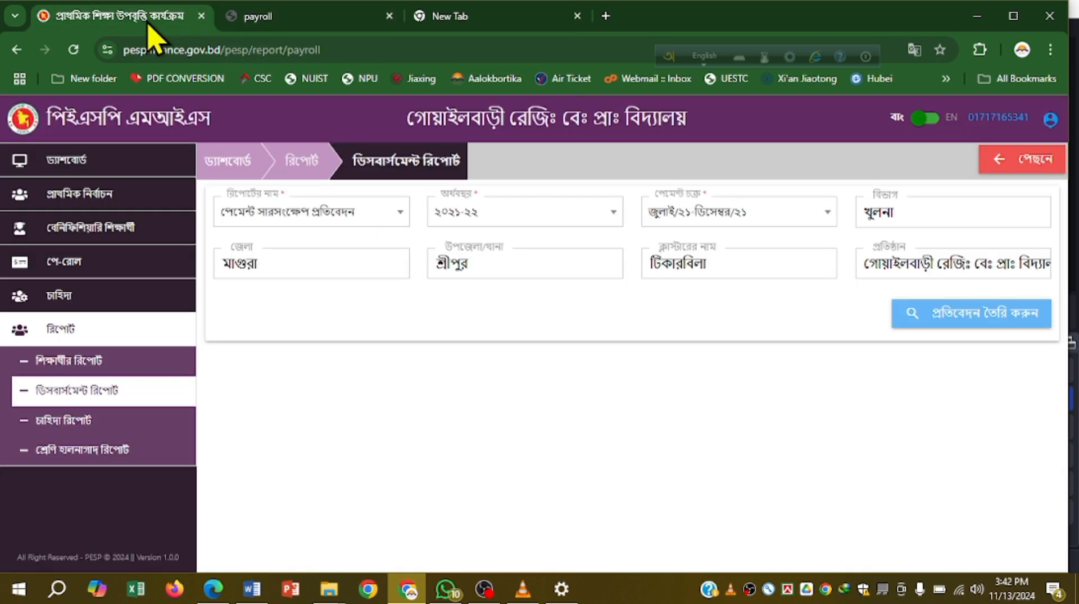
{"action": "left_click", "coordinate": [554, 221]}
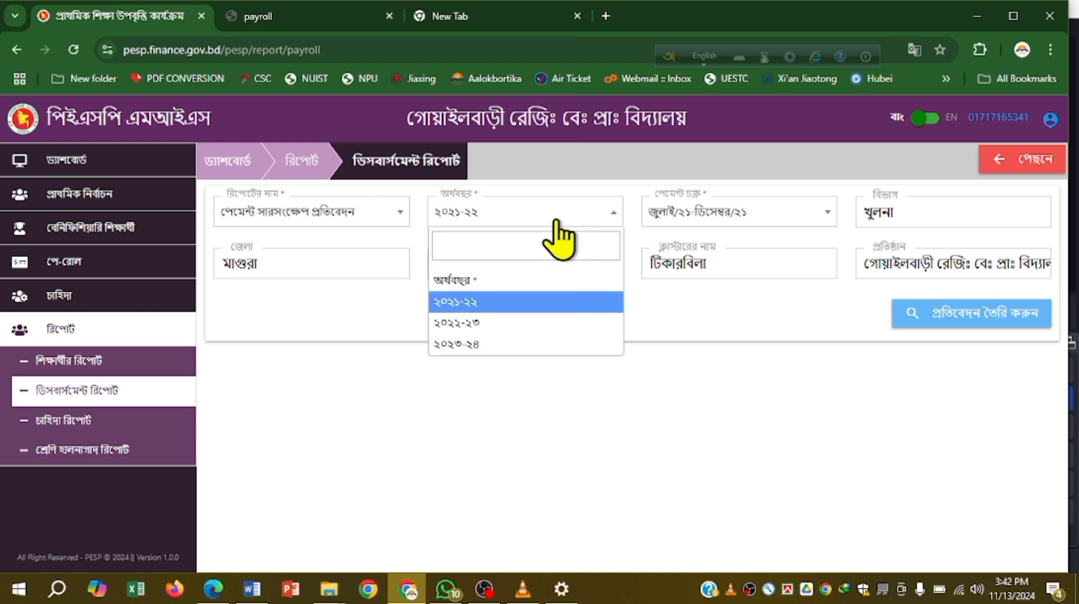
{"action": "left_click", "coordinate": [497, 324]}
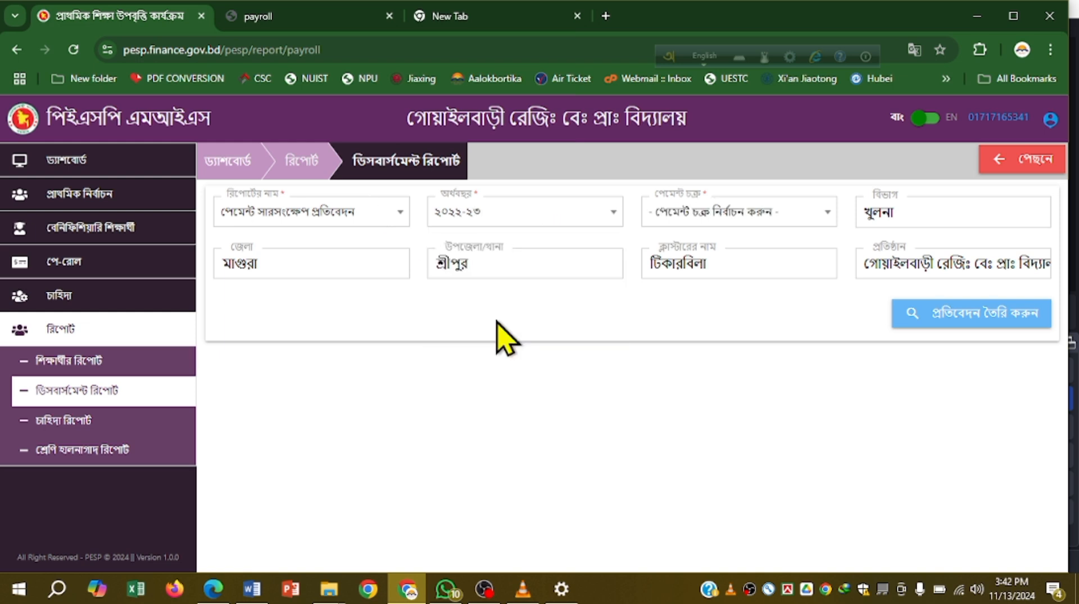
{"action": "left_click", "coordinate": [756, 220]}
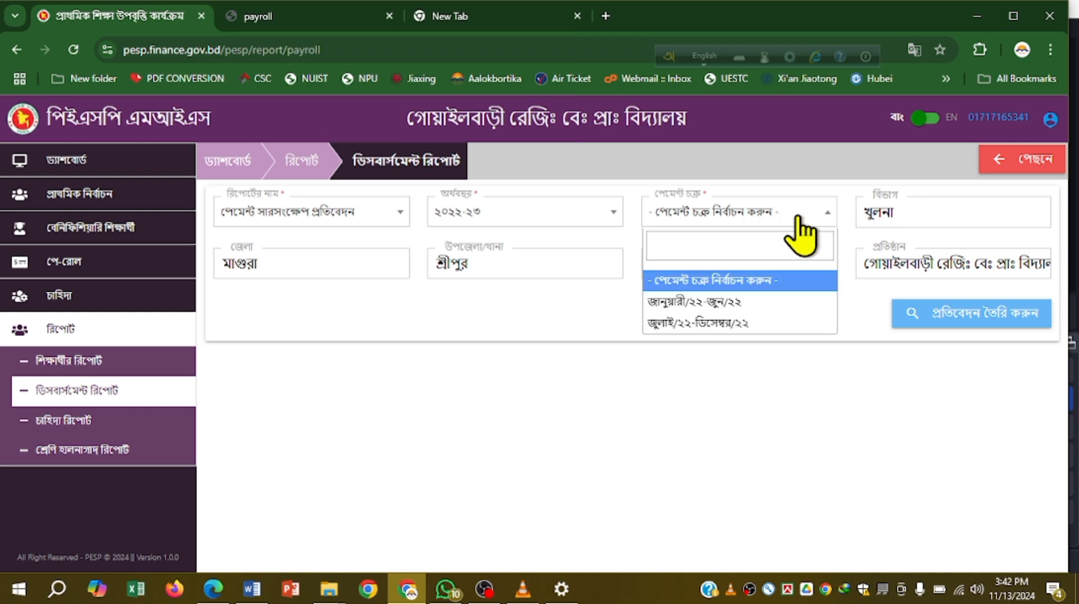
{"action": "left_click", "coordinate": [735, 303]}
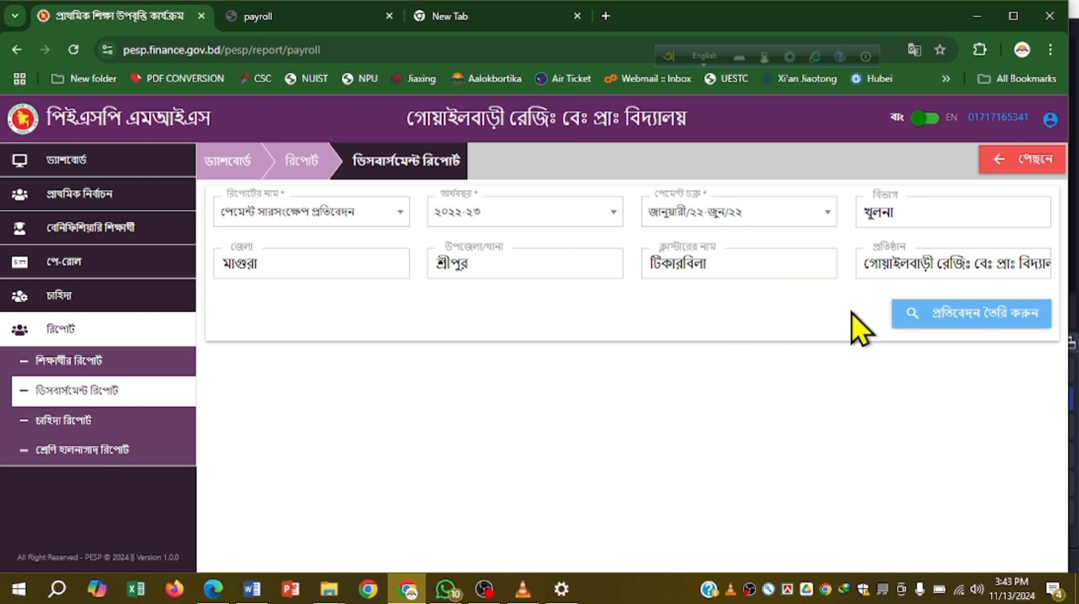
{"action": "left_click", "coordinate": [962, 320]}
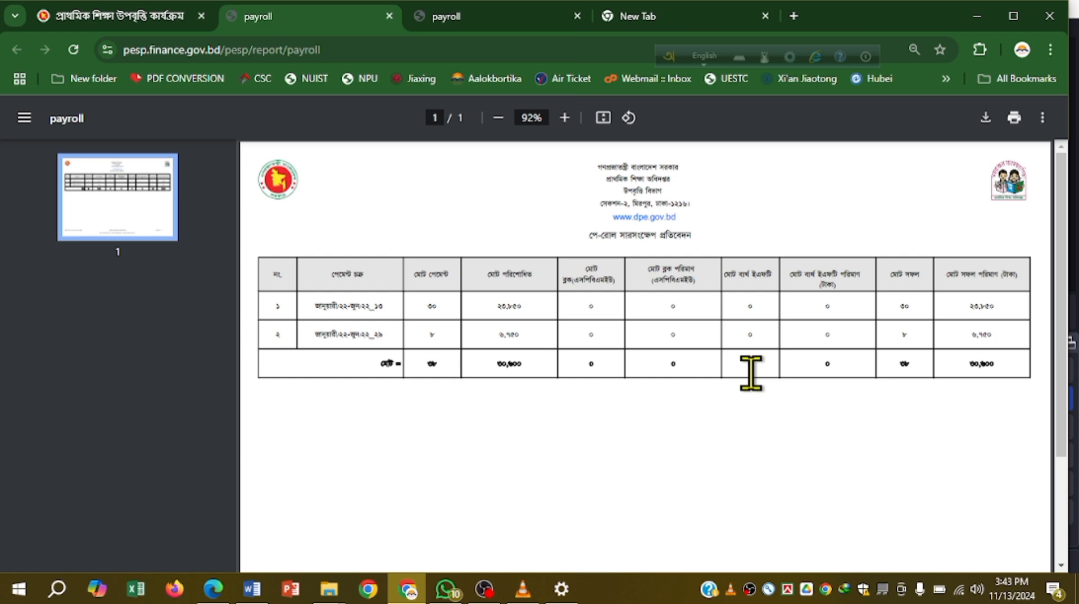
- Compare the failed EFT columns of the two generated payroll summary reports
{"action": "left_click", "coordinate": [487, 23]}
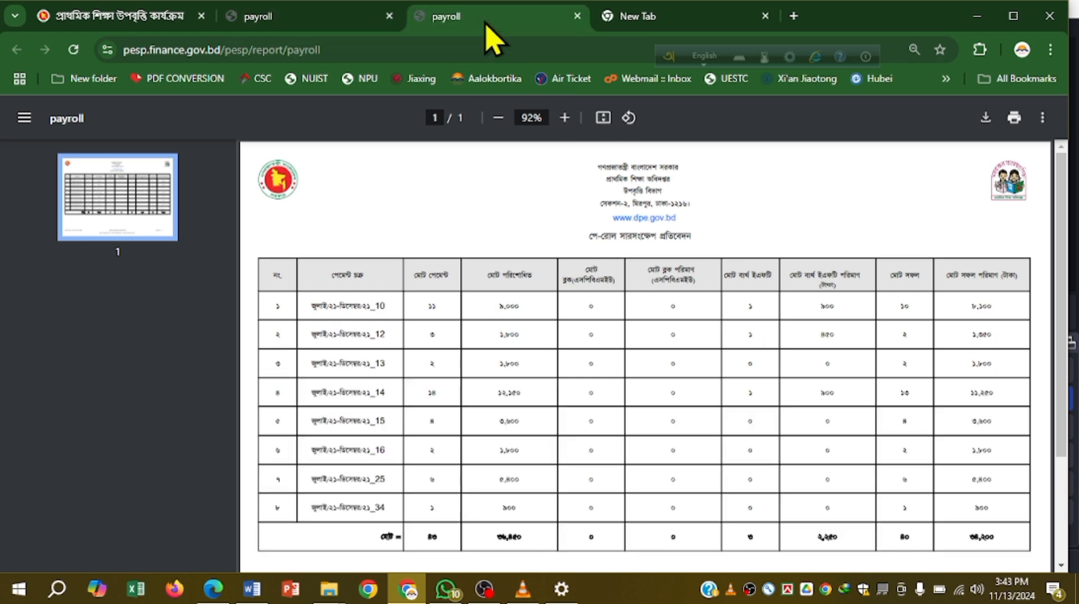
{"action": "left_click", "coordinate": [318, 18]}
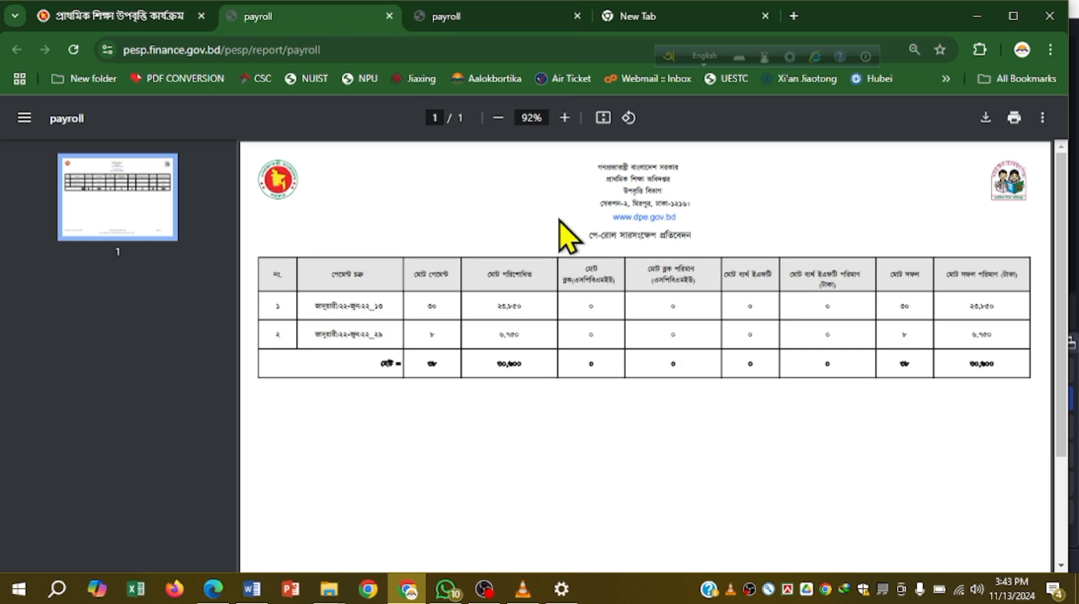
{"action": "left_click", "coordinate": [667, 23]}
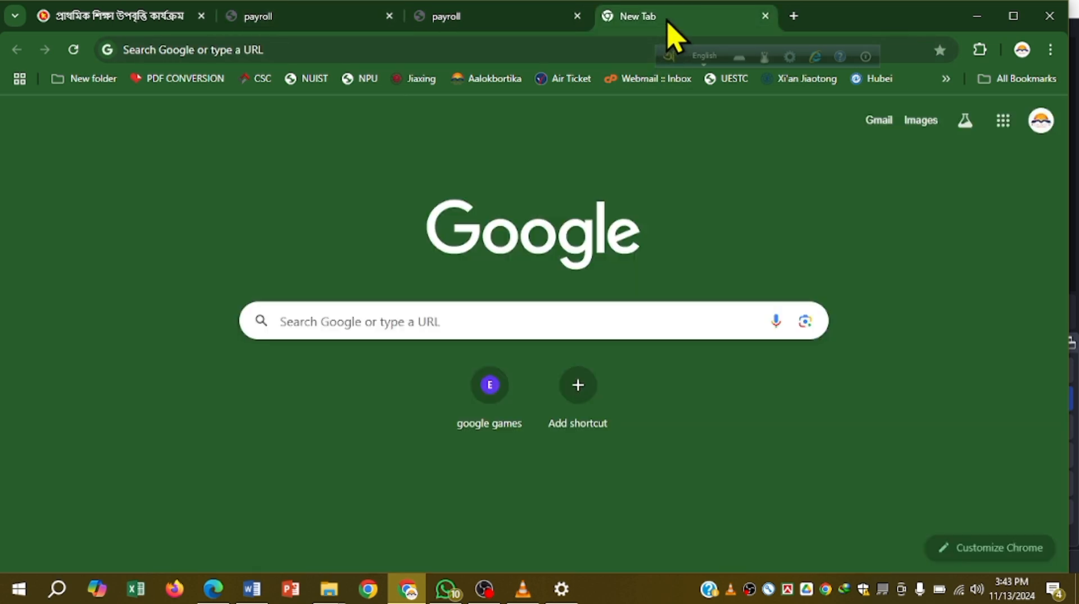
{"action": "left_click", "coordinate": [473, 25]}
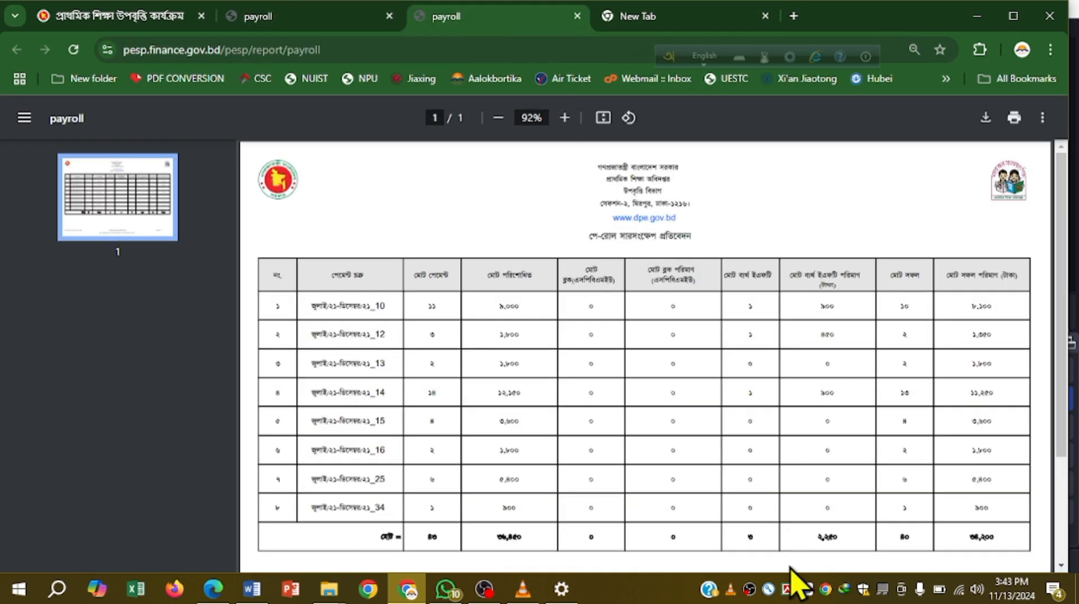
{"action": "scroll", "coordinate": [796, 484], "scroll_direction": "down", "scroll_amount": 2}
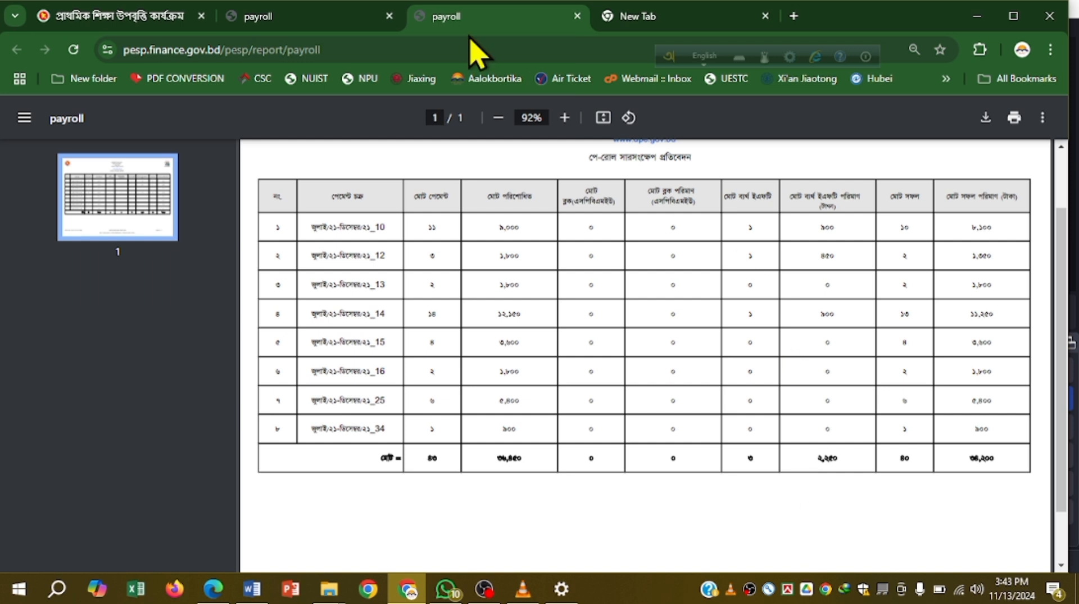
{"action": "left_click", "coordinate": [311, 28]}
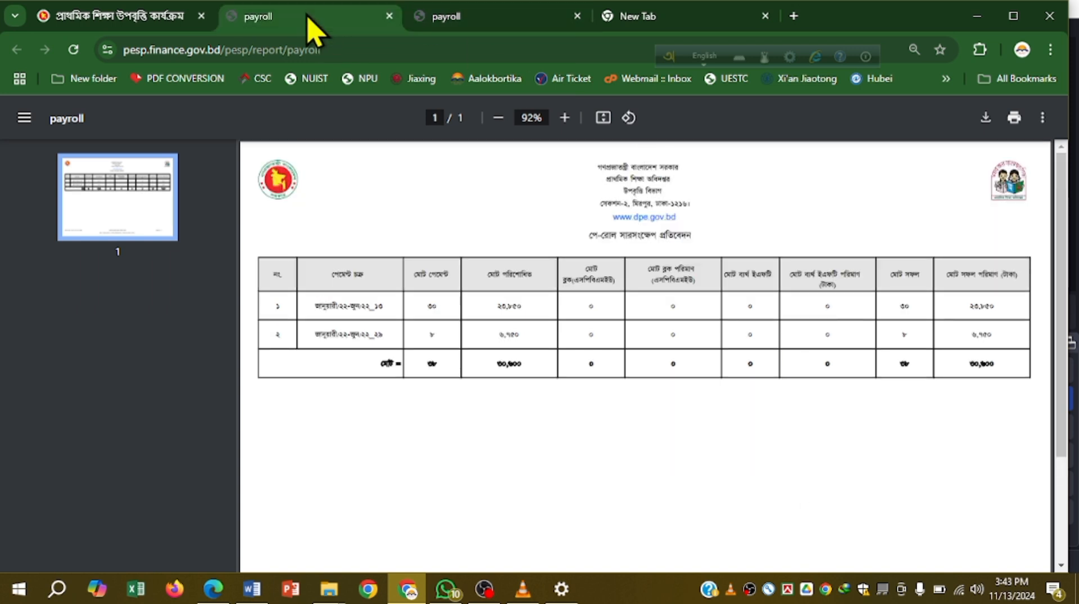
- Return to the disbursement report form and set the fiscal year to ২০২৩-২৪ and the payment cycle to জুলাই/২৩-ডিসেম্বর/২৩
{"action": "left_click", "coordinate": [157, 18]}
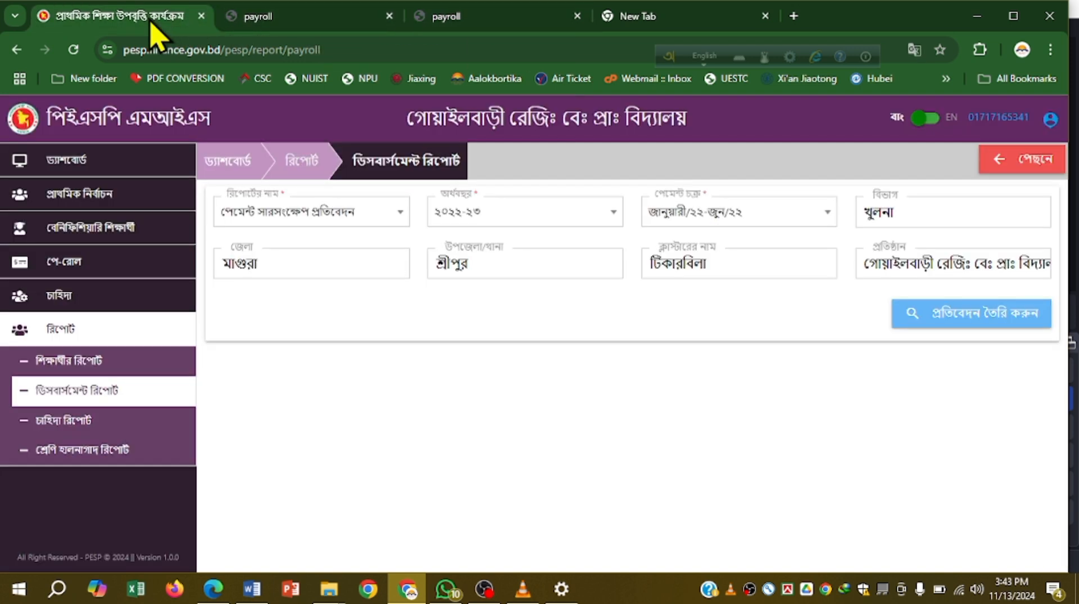
{"action": "left_click", "coordinate": [595, 220]}
{"action": "left_click", "coordinate": [528, 344]}
{"action": "left_click", "coordinate": [768, 216]}
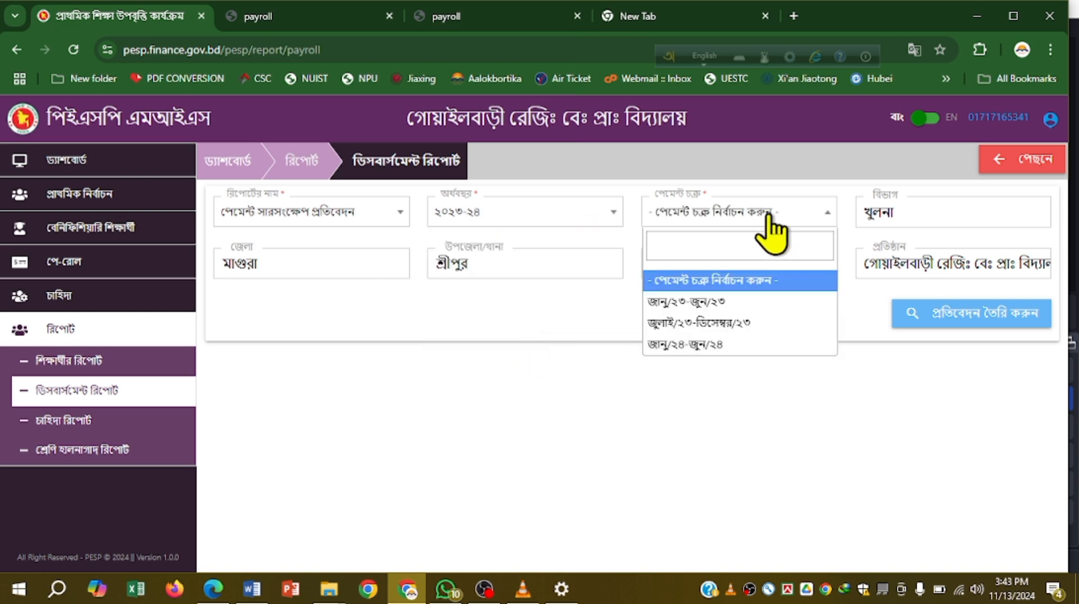
{"action": "left_click", "coordinate": [736, 325]}
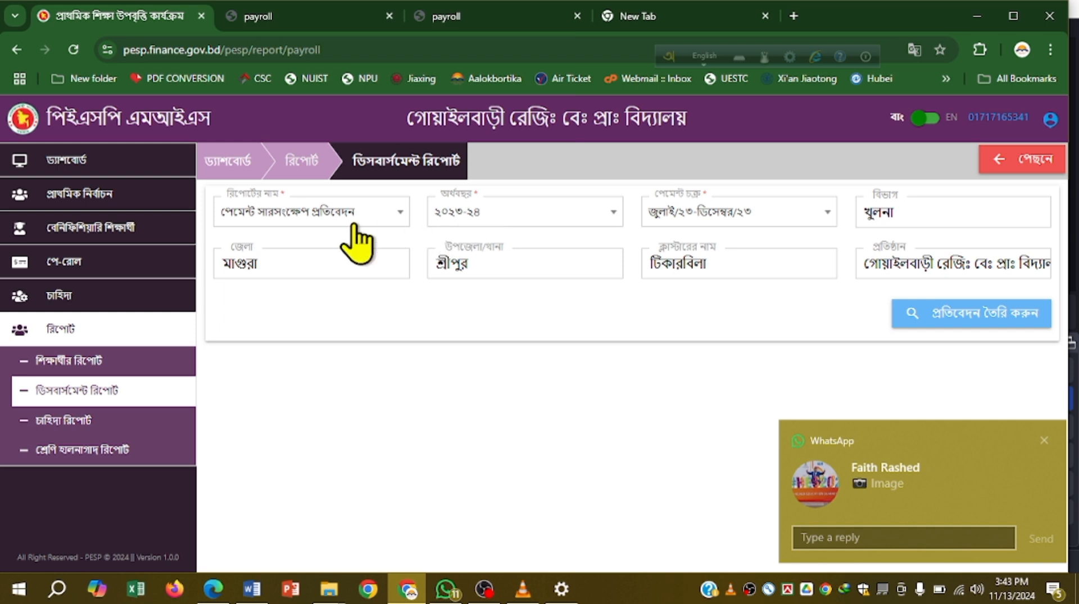
- Open the payroll page for blocked and bounced EFTs (ব্লকড এবং বাউন্সড ইএফটি)
{"action": "left_click", "coordinate": [137, 267]}
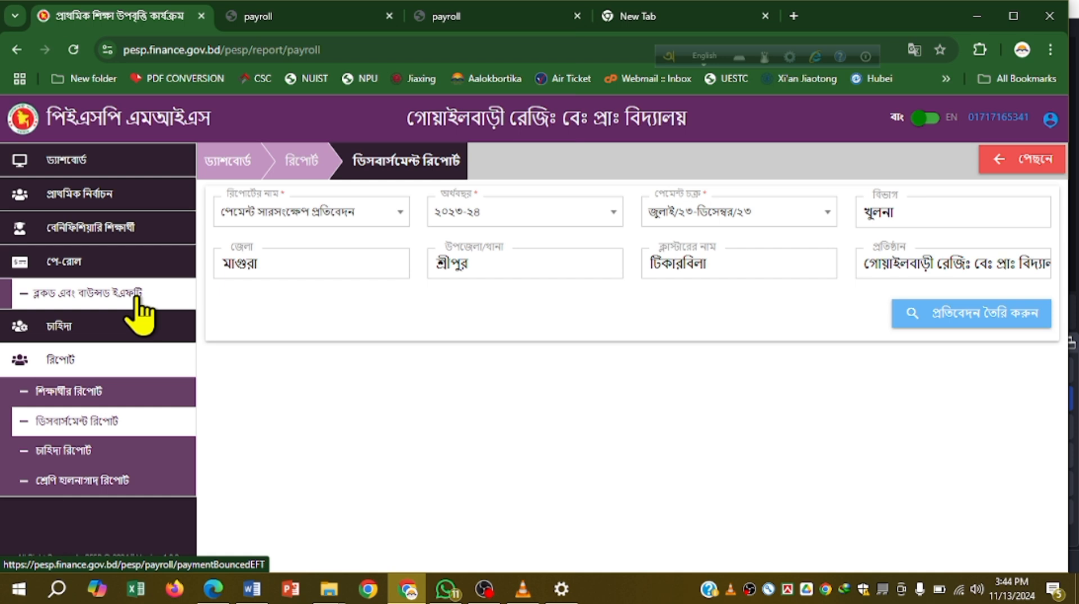
{"action": "left_click", "coordinate": [144, 275]}
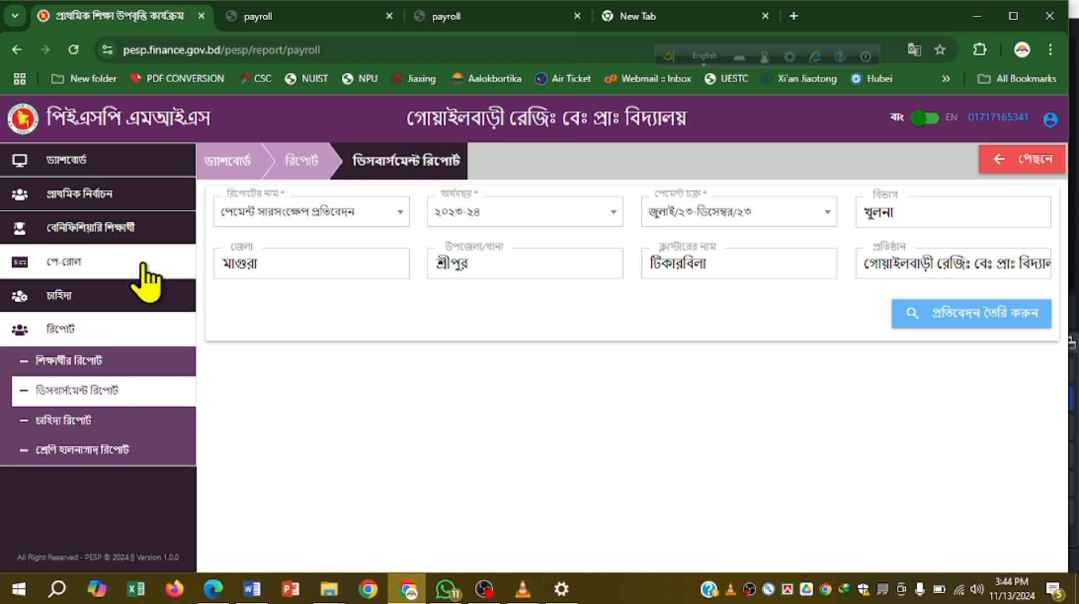
{"action": "left_click", "coordinate": [145, 279]}
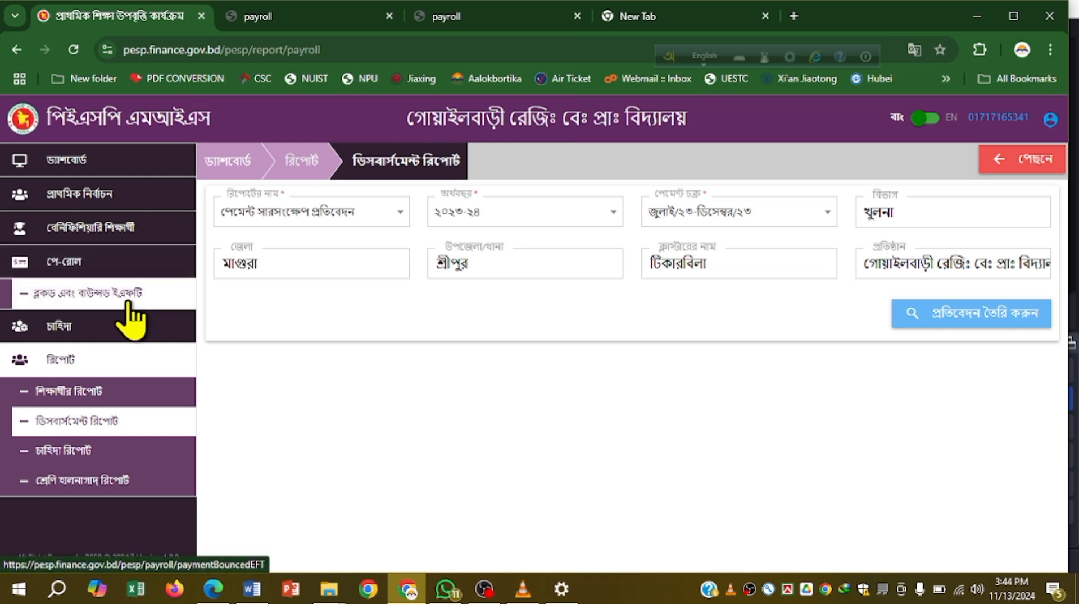
{"action": "left_click", "coordinate": [127, 302]}
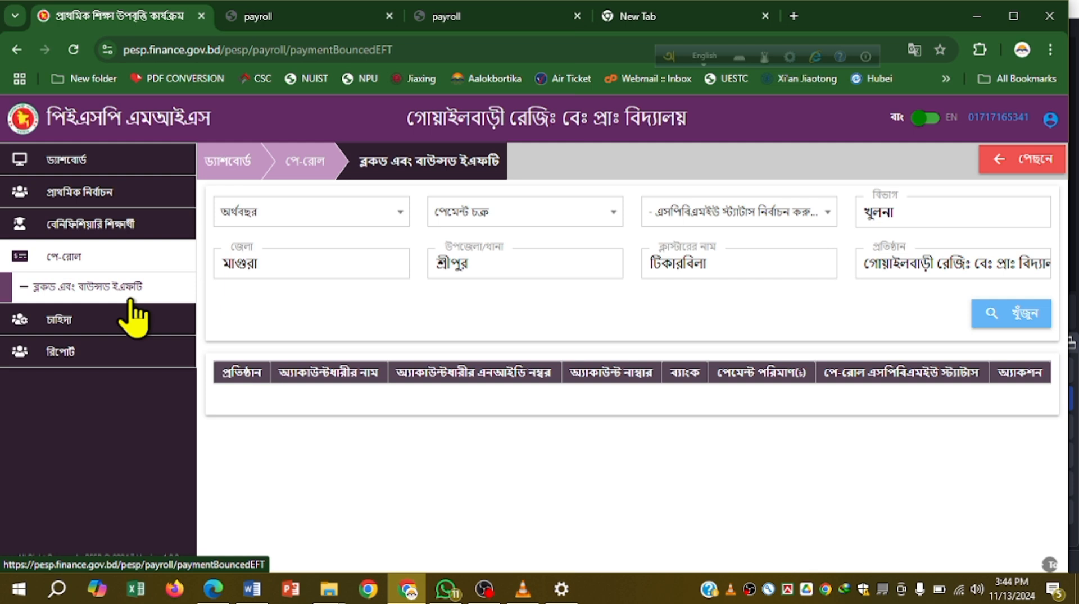
- Search the blocked and bounced EFT records for fiscal year ২০২১-২২ and payment cycle জুলাই/২১-ডিসেম্বর/২১
{"action": "left_click", "coordinate": [347, 225]}
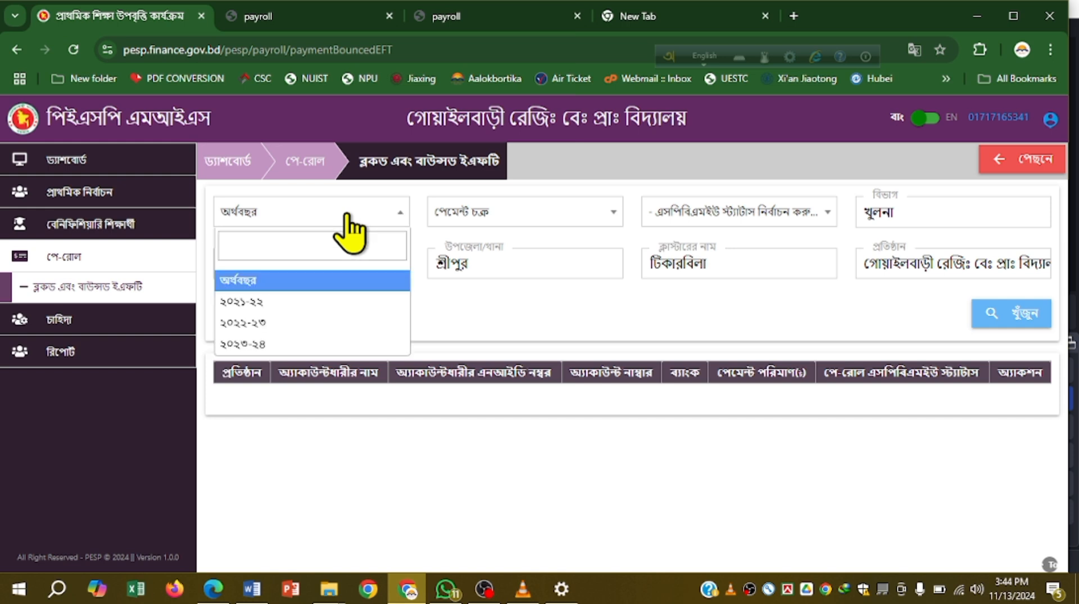
{"action": "left_click", "coordinate": [307, 307]}
{"action": "left_click", "coordinate": [578, 221]}
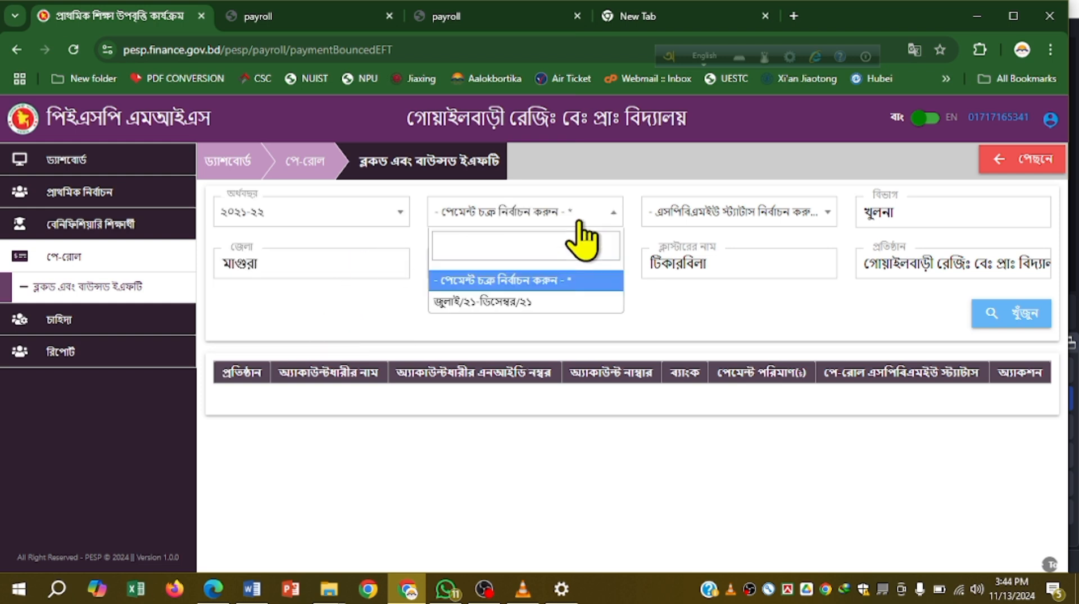
{"action": "left_click", "coordinate": [564, 307]}
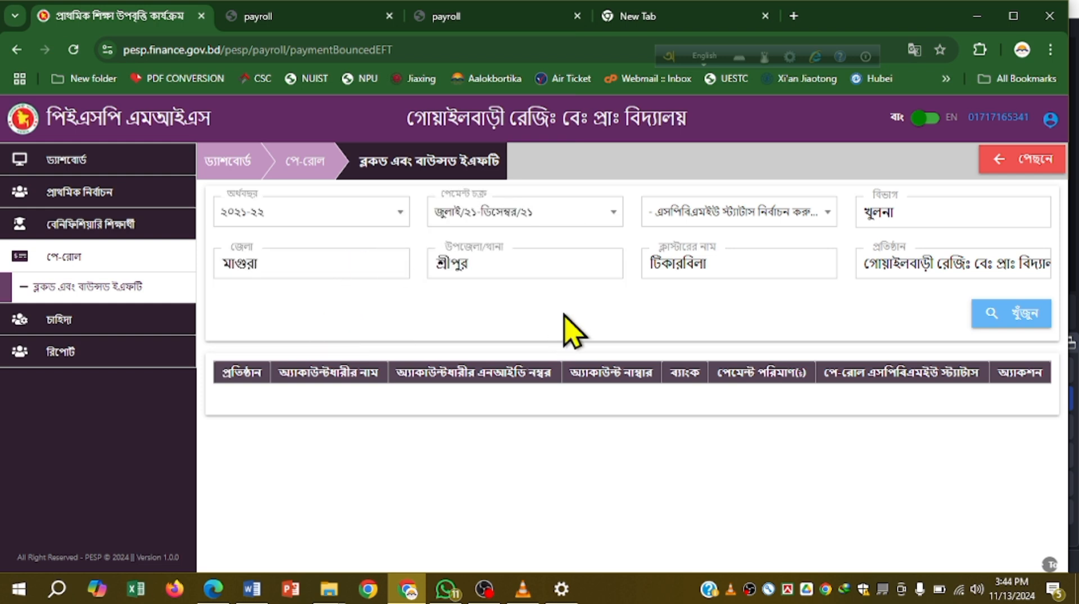
{"action": "left_click", "coordinate": [1018, 317]}
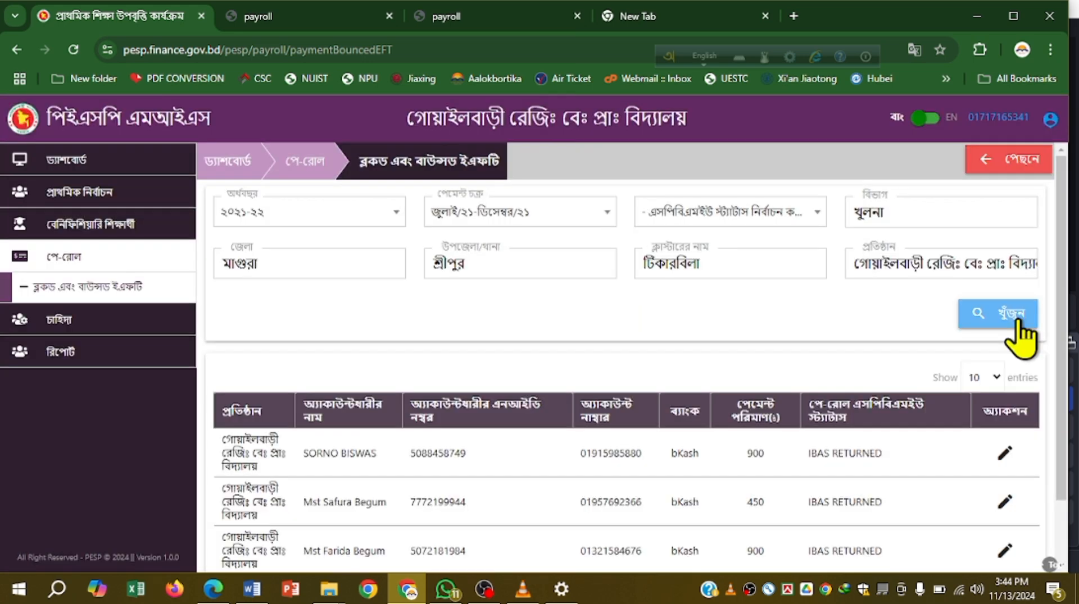
- Set the mobile banking provider of the first bounced EFT record to নগদ and save the correction
{"action": "scroll", "coordinate": [759, 324], "scroll_direction": "down", "scroll_amount": 2}
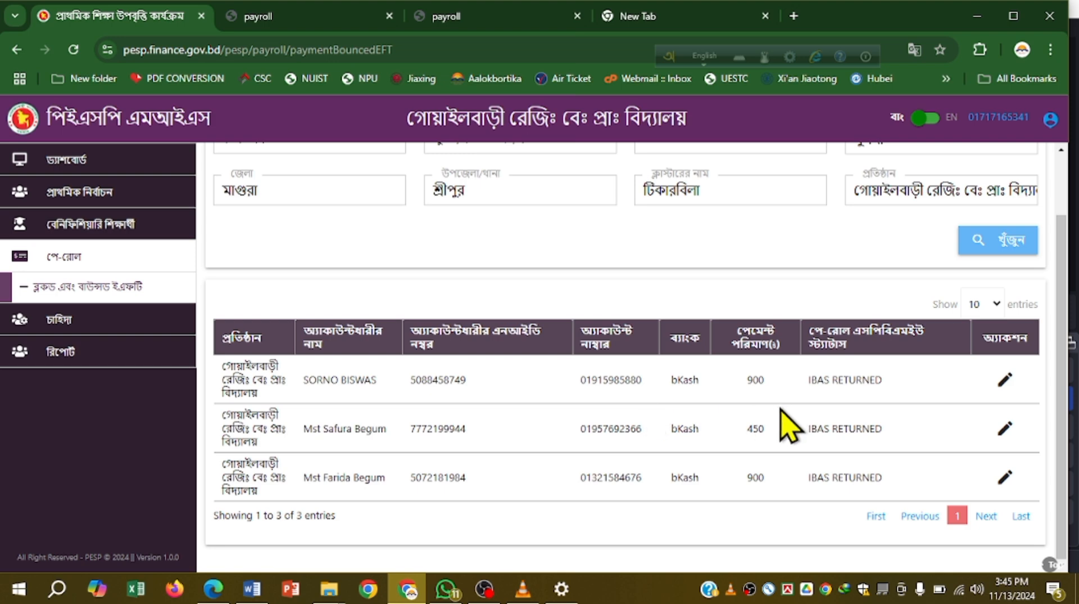
{"action": "left_click", "coordinate": [1003, 381]}
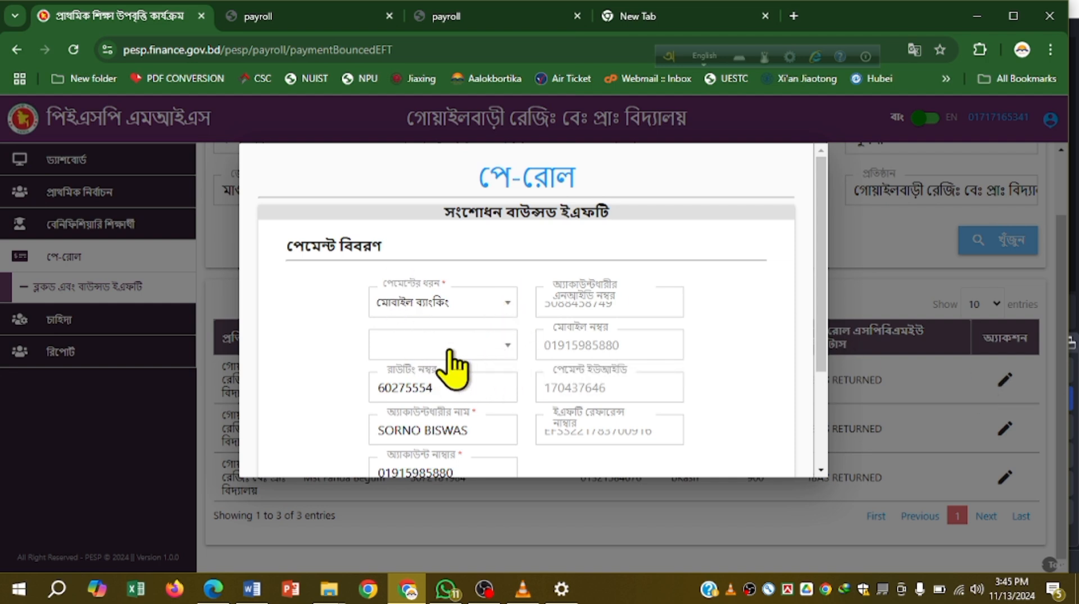
{"action": "left_click", "coordinate": [508, 349]}
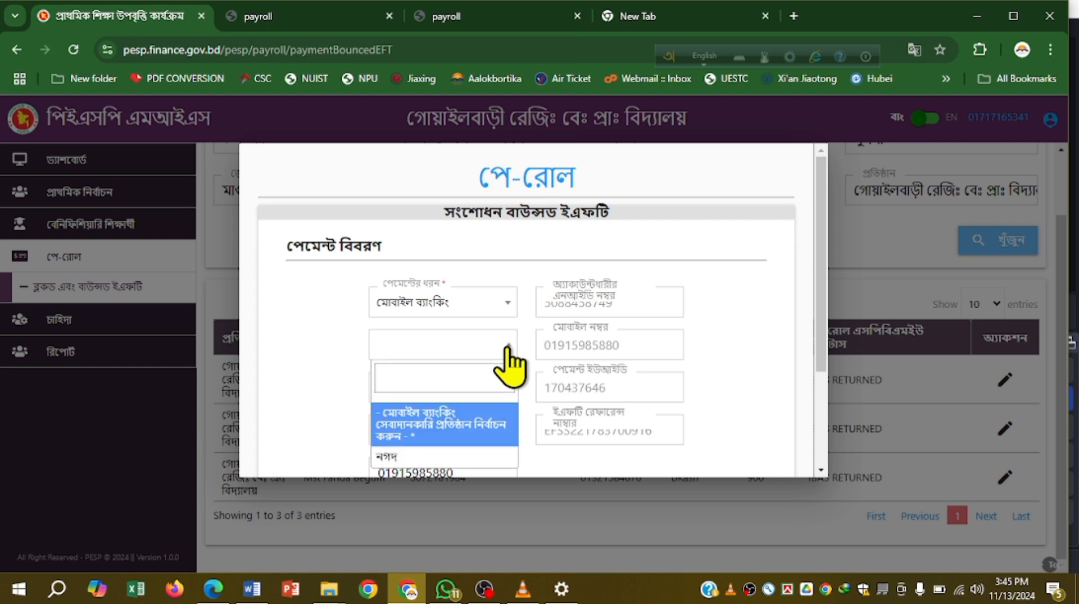
{"action": "left_click", "coordinate": [409, 462]}
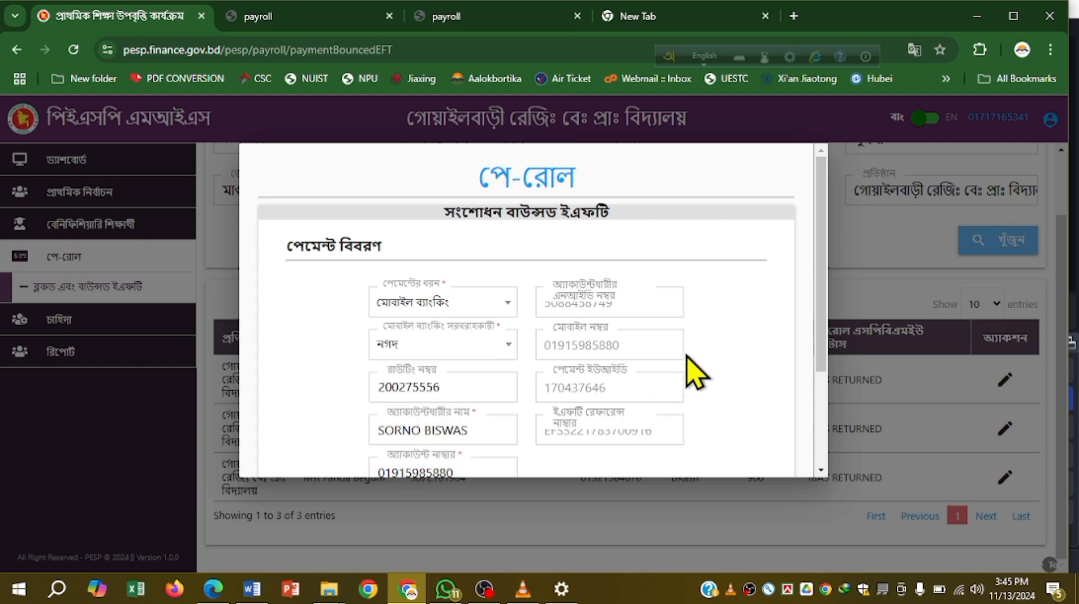
{"action": "scroll", "coordinate": [687, 362], "scroll_direction": "down", "scroll_amount": 3}
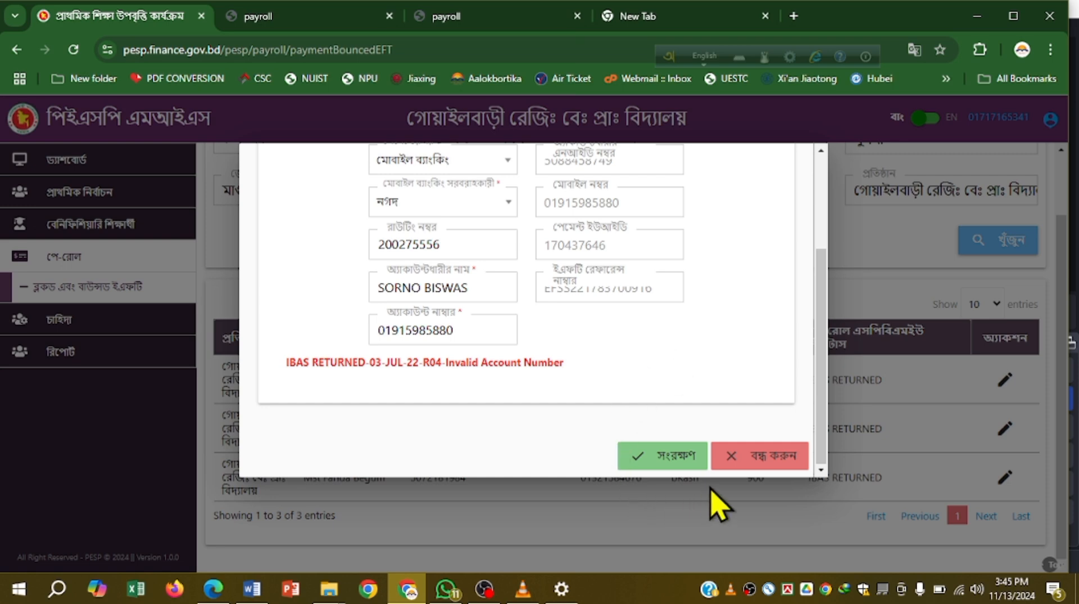
{"action": "left_click", "coordinate": [670, 461]}
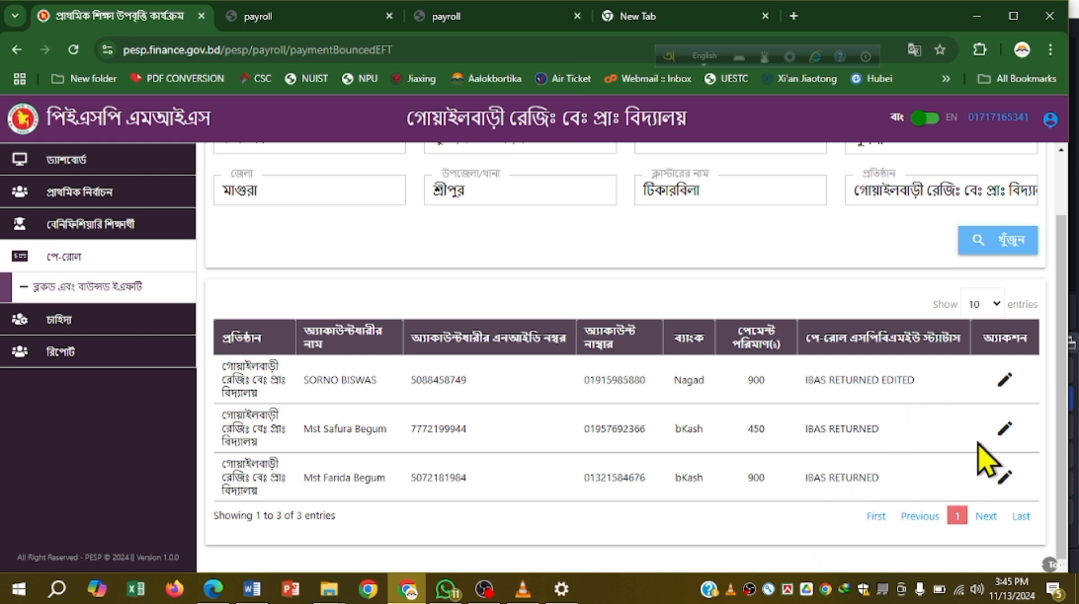
- Reopen the first record's bounced EFT correction form, review its payment details and return reason, and close it without saving
{"action": "left_click", "coordinate": [1003, 381]}
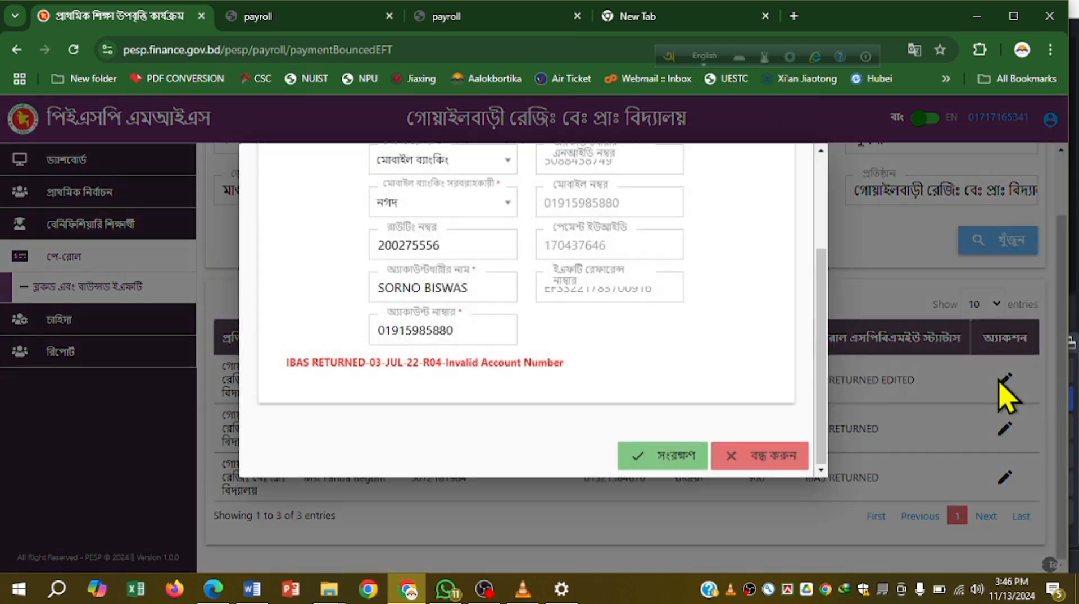
{"action": "scroll", "coordinate": [646, 362], "scroll_direction": "up", "scroll_amount": 3}
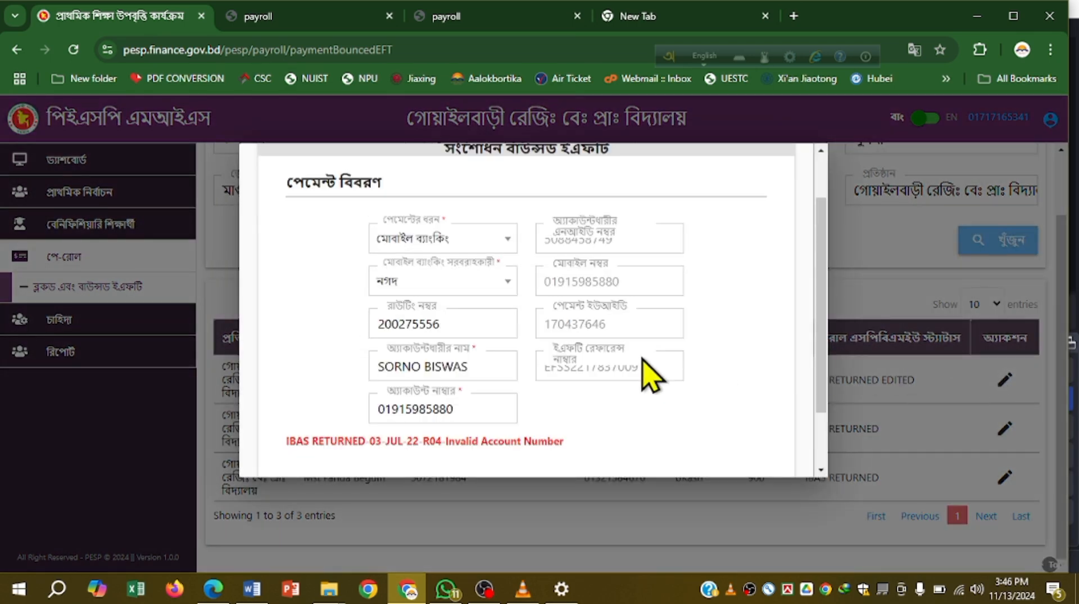
{"action": "scroll", "coordinate": [646, 346], "scroll_direction": "down", "scroll_amount": 3}
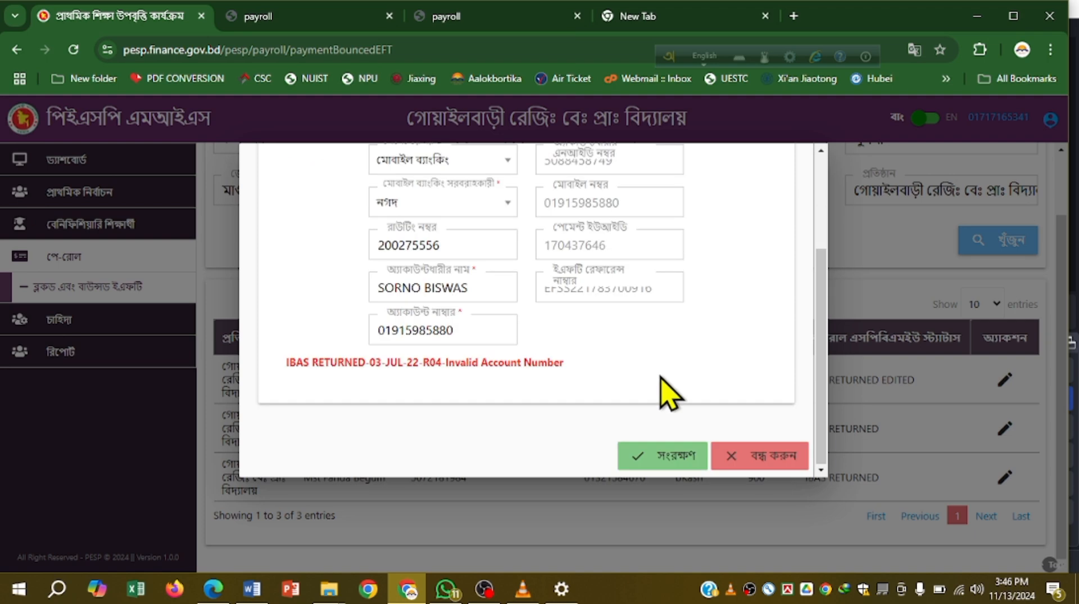
{"action": "left_click", "coordinate": [771, 459]}
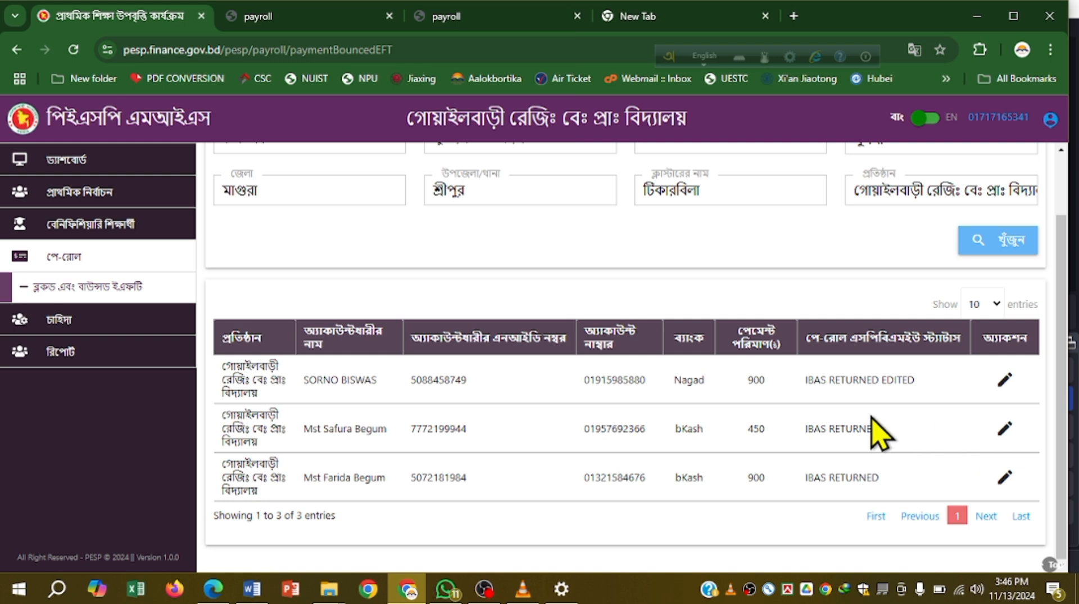
{"action": "scroll", "coordinate": [878, 435], "scroll_direction": "up", "scroll_amount": 1}
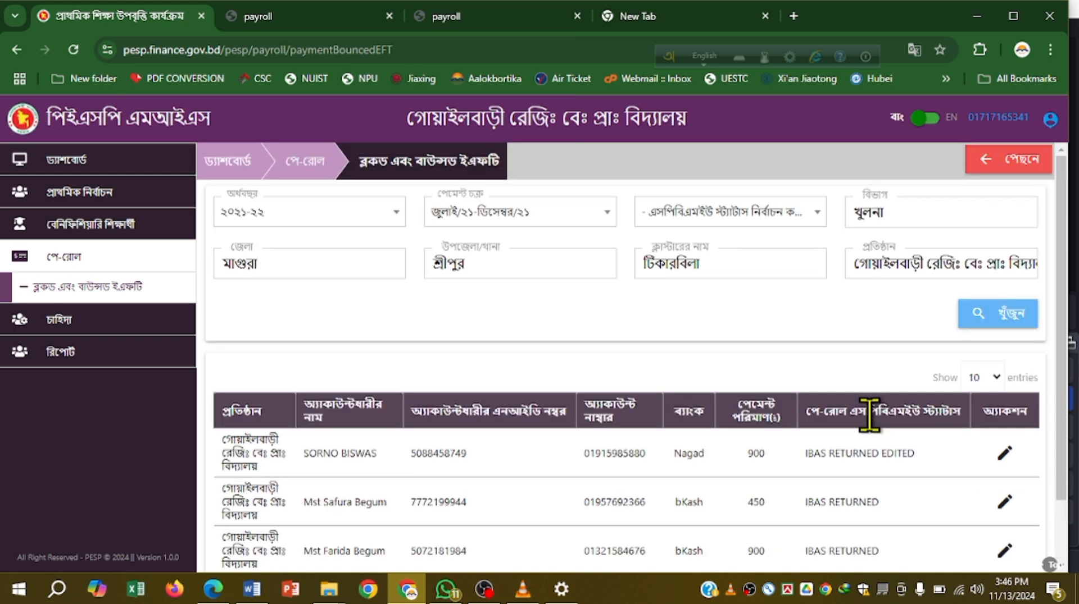